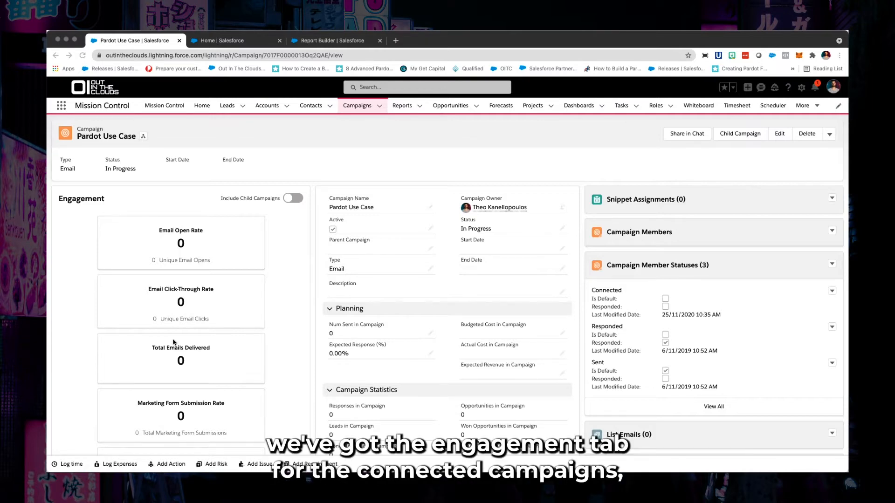
Examine the engagement metrics and related lists on the Pardot Use Case campaign record
scroll(134, 286, down, 2)
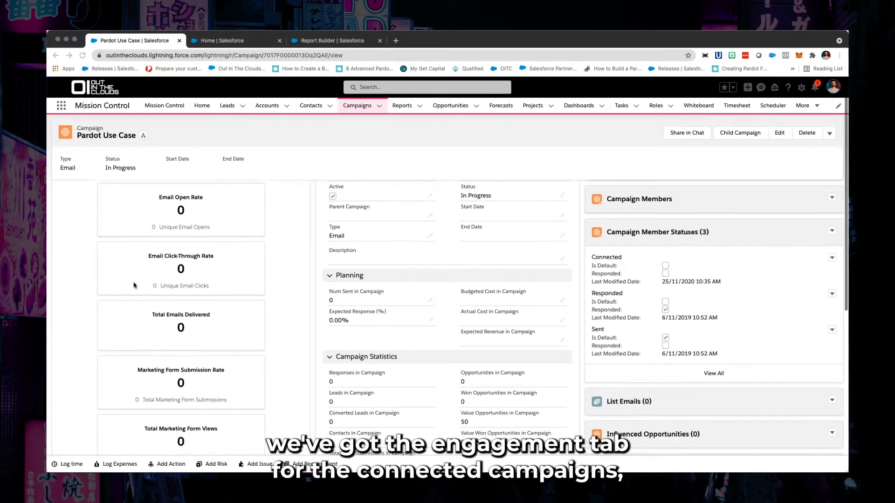
scroll(134, 285, down, 3)
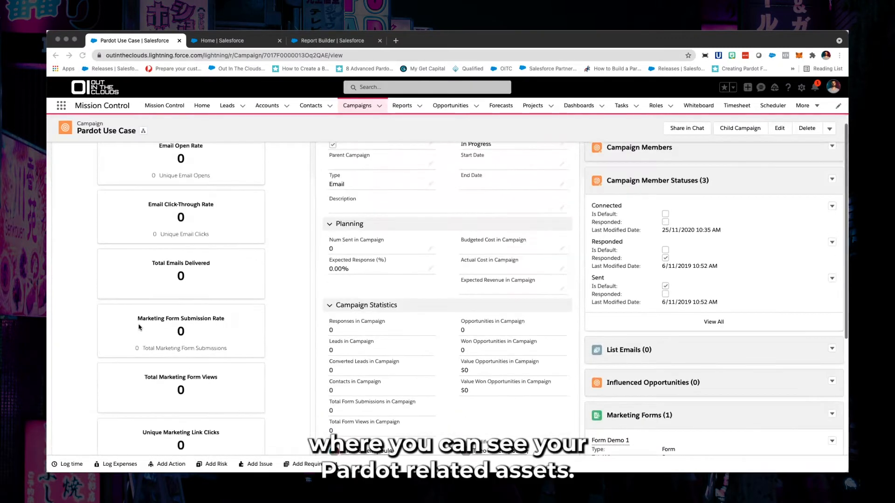
scroll(139, 327, up, 2)
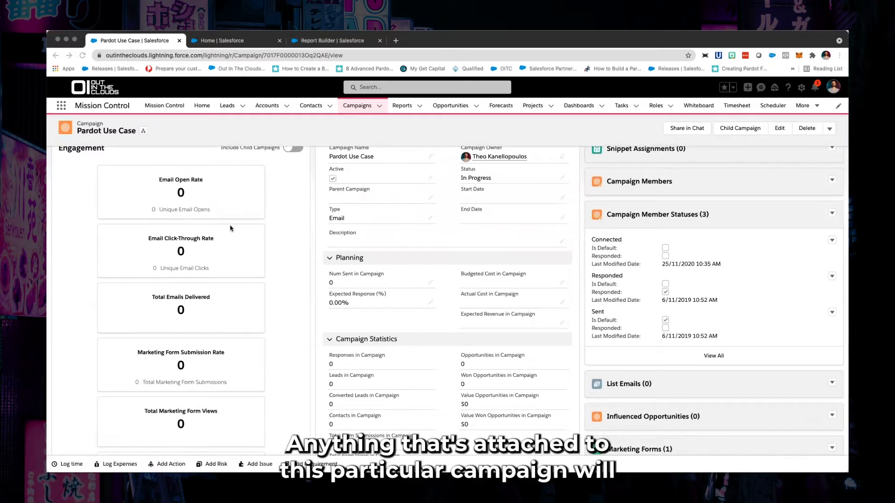
scroll(230, 228, down, 2)
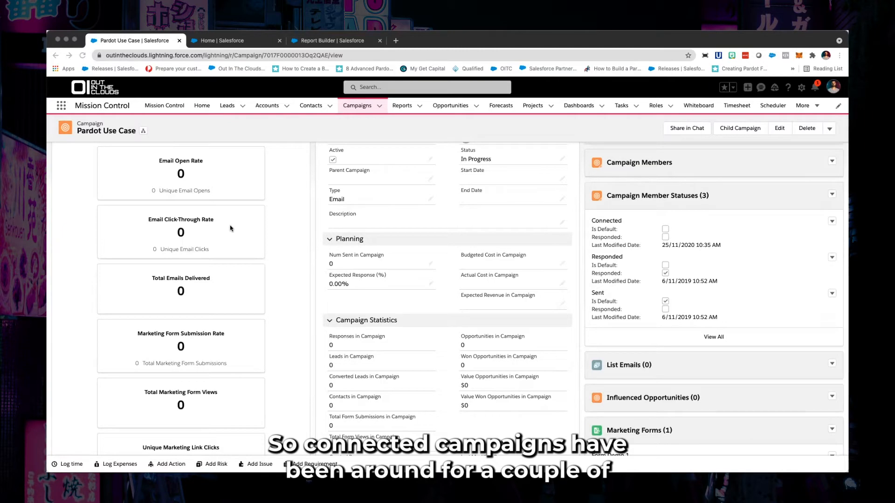
scroll(310, 273, up, 3)
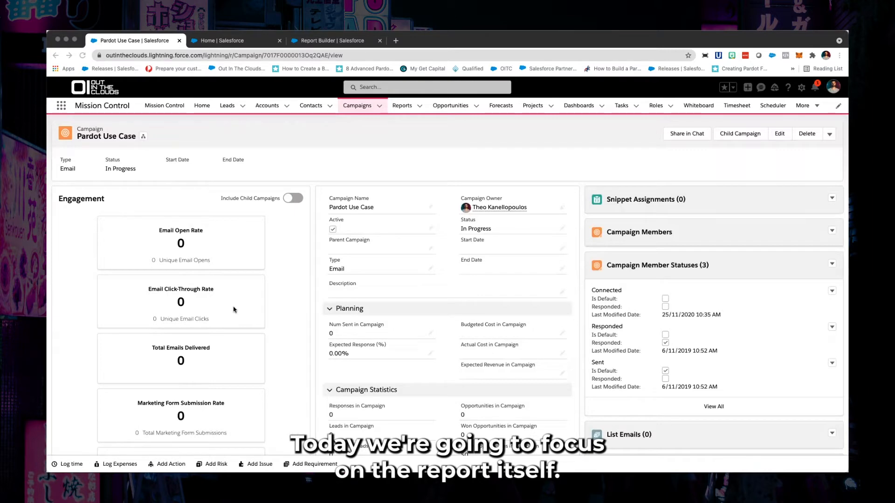
Go to Salesforce Setup, search for report types and open the list of custom report types
click(802, 87)
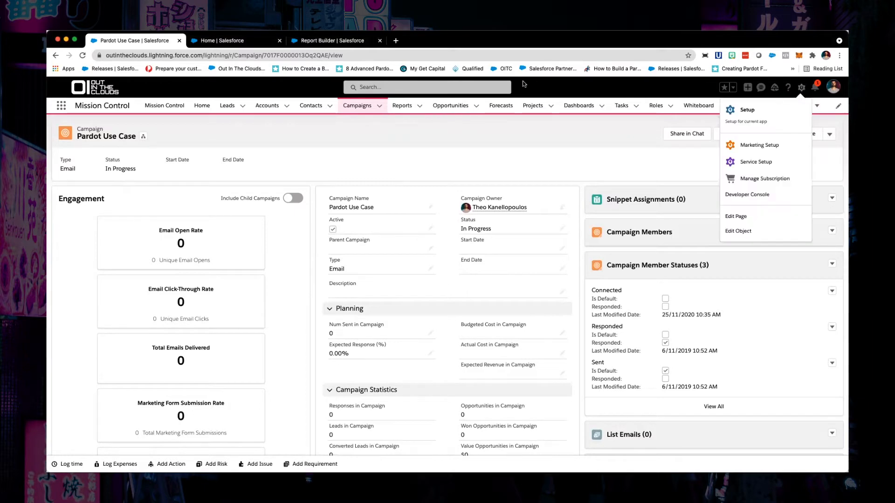
click(258, 44)
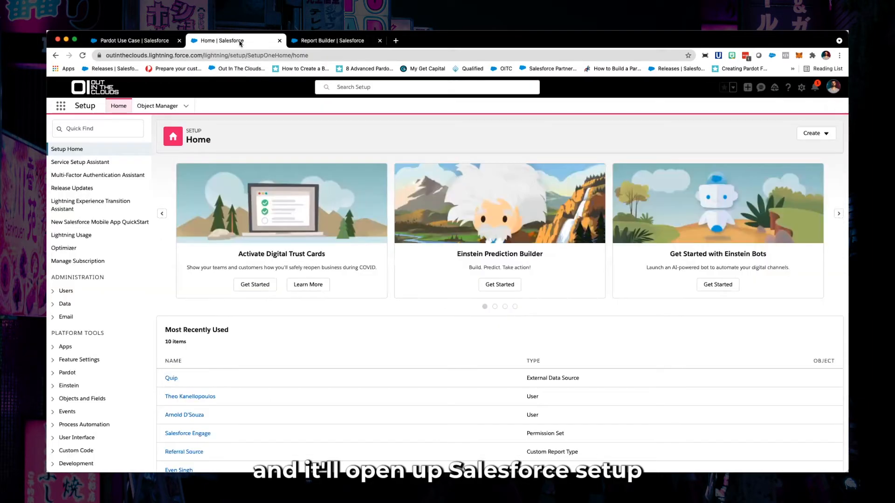
click(120, 130)
text(r)
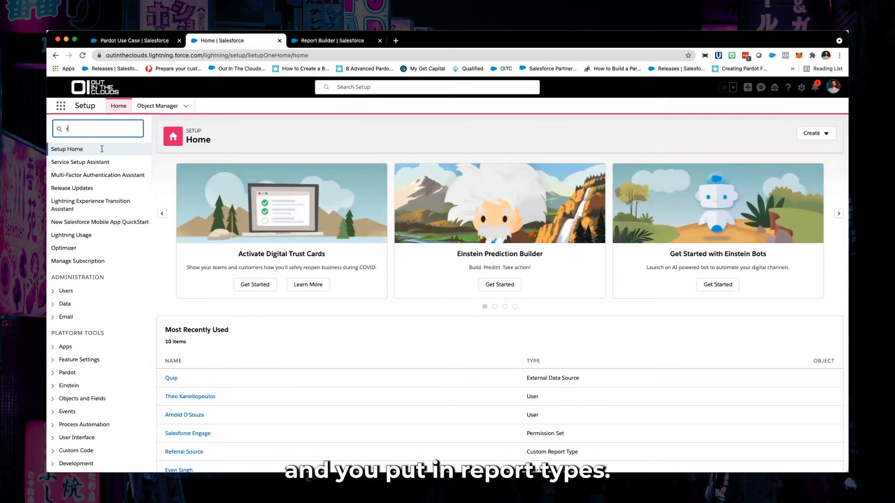
text(eport t)
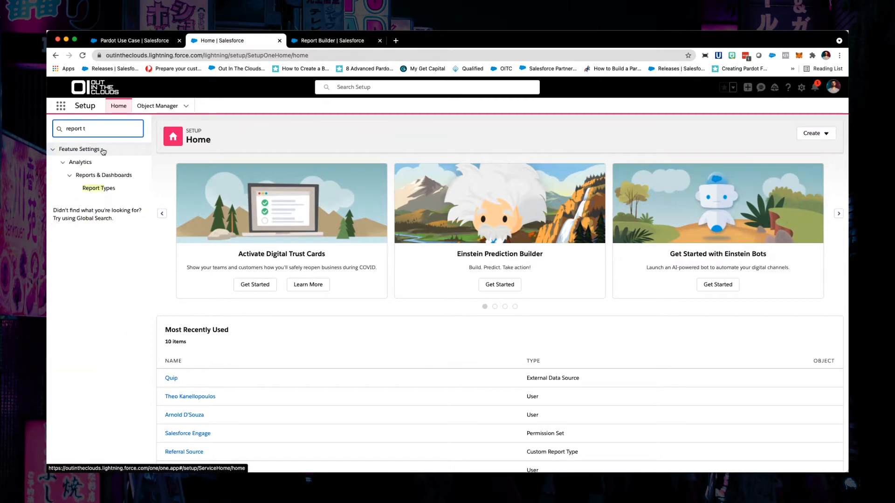
click(98, 188)
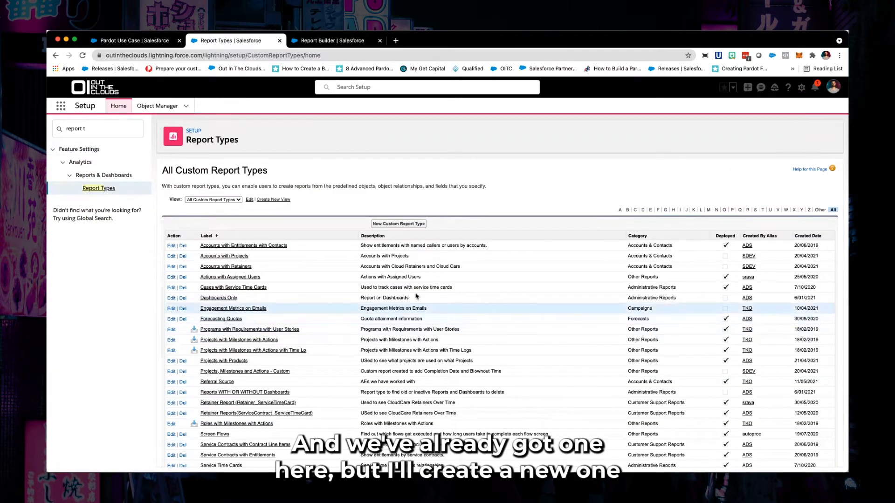
Start a new custom report type with Campaigns as its primary object
click(383, 226)
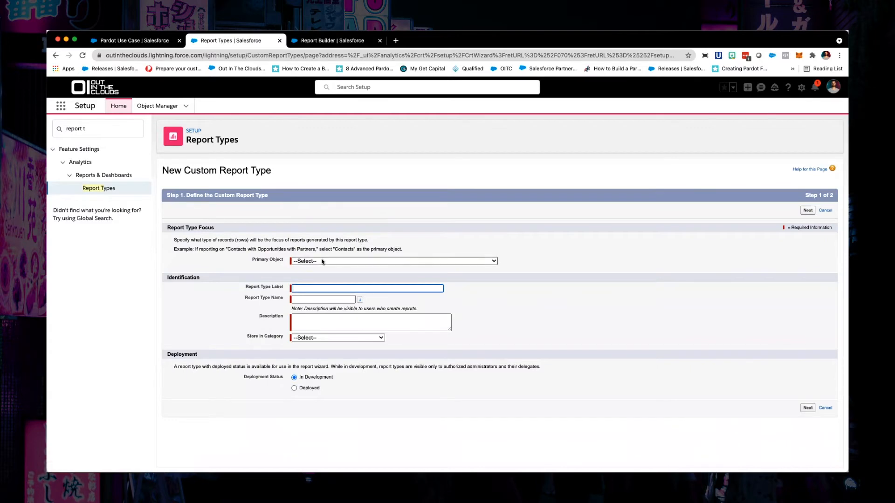
click(322, 261)
scroll(315, 349, down, 5)
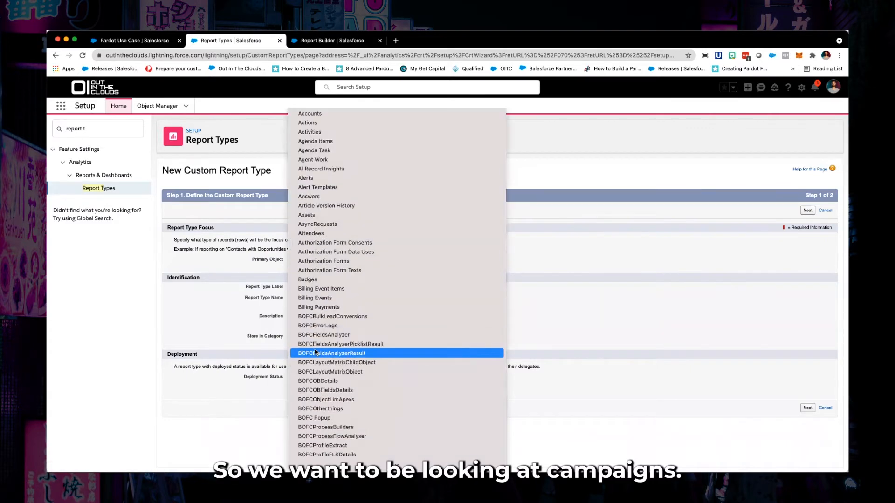
scroll(314, 349, down, 5)
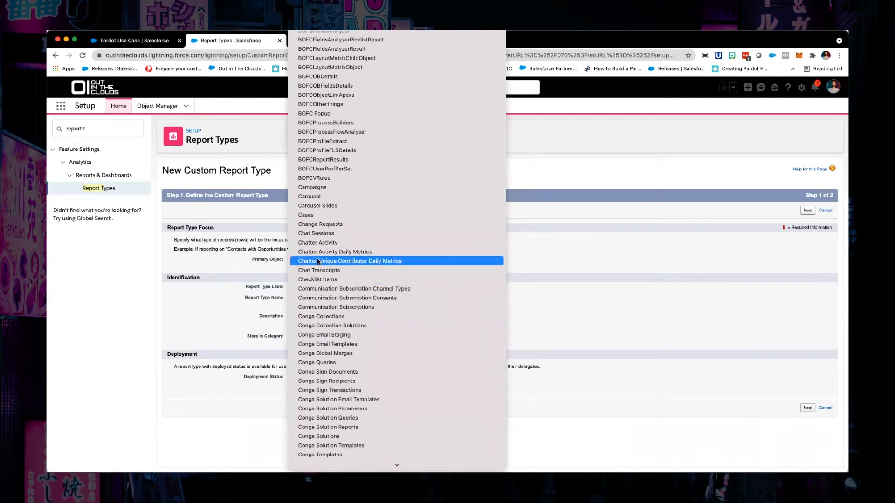
click(318, 188)
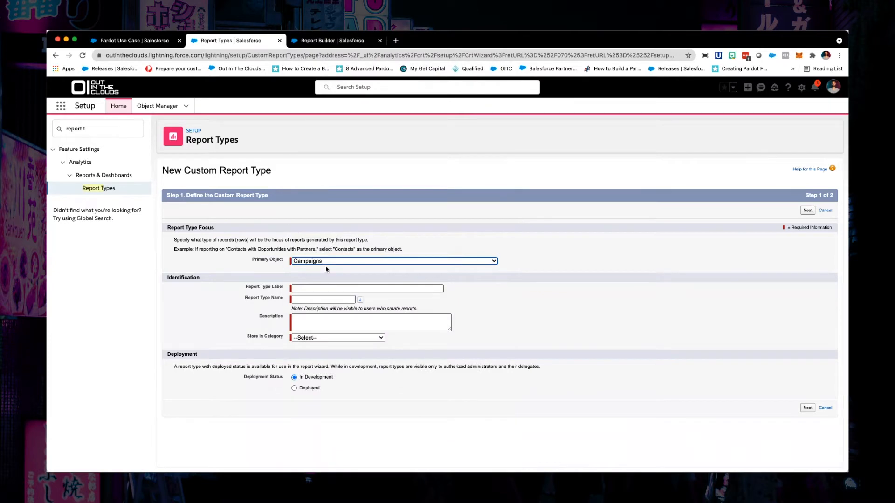
Label the report type Pardot Ninja Email Tracking and give it the description Pardot Ninja Test
click(312, 287)
text(Pa)
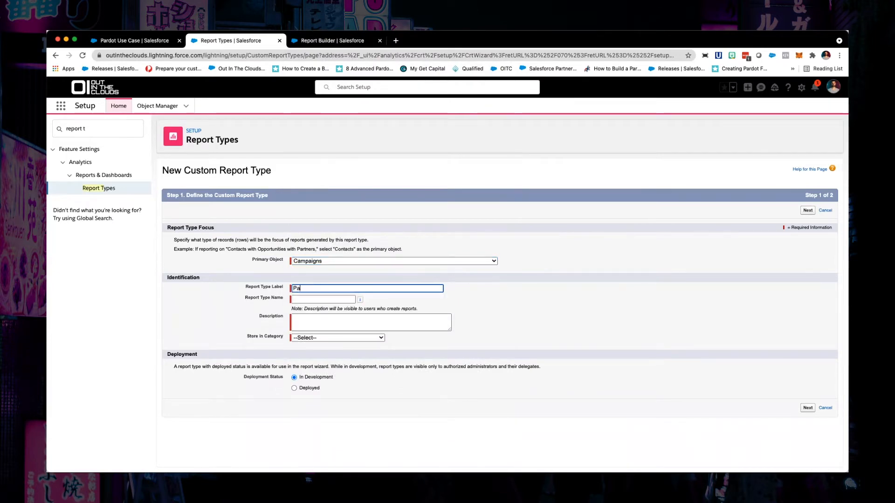
text(rdot Ninja Email Tracking)
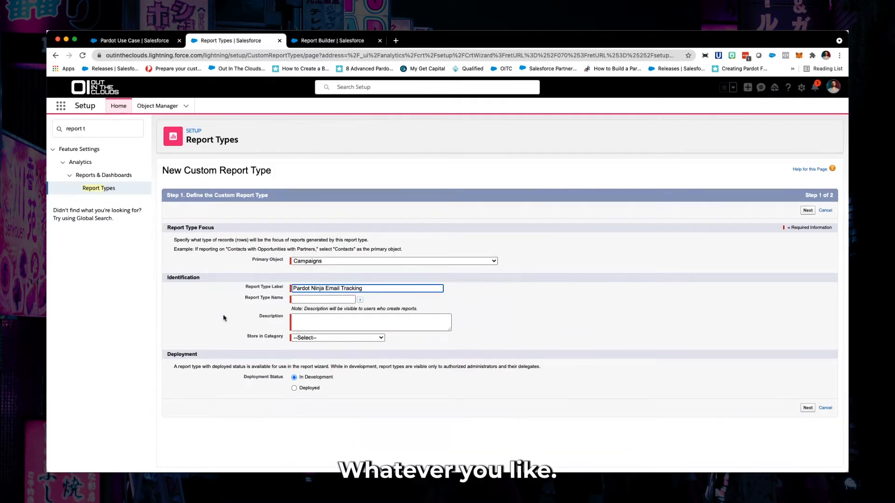
click(318, 320)
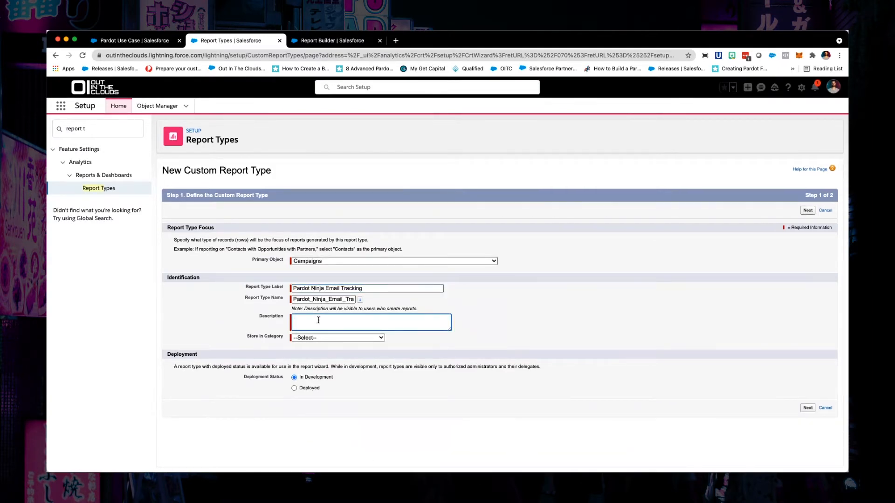
text(Pardot Ninja Test)
Store the report type in the Campaigns category, set its status to Deployed and continue to the record set definition
click(316, 338)
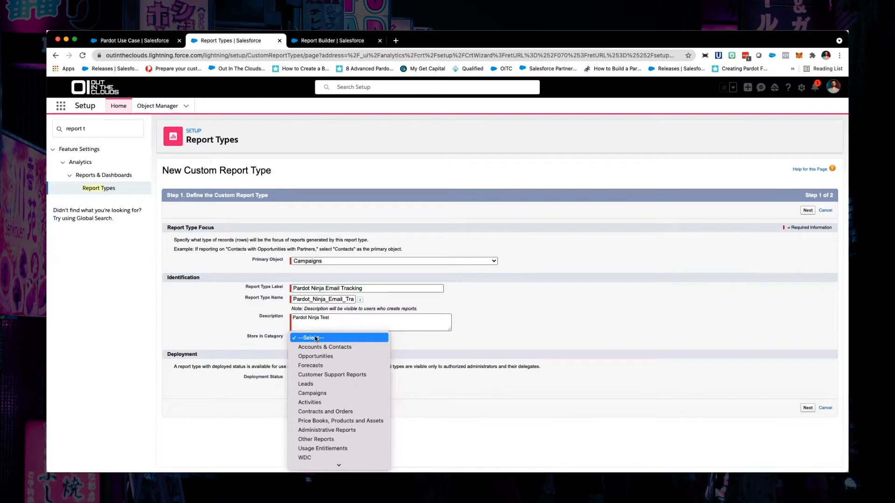
key(Escape)
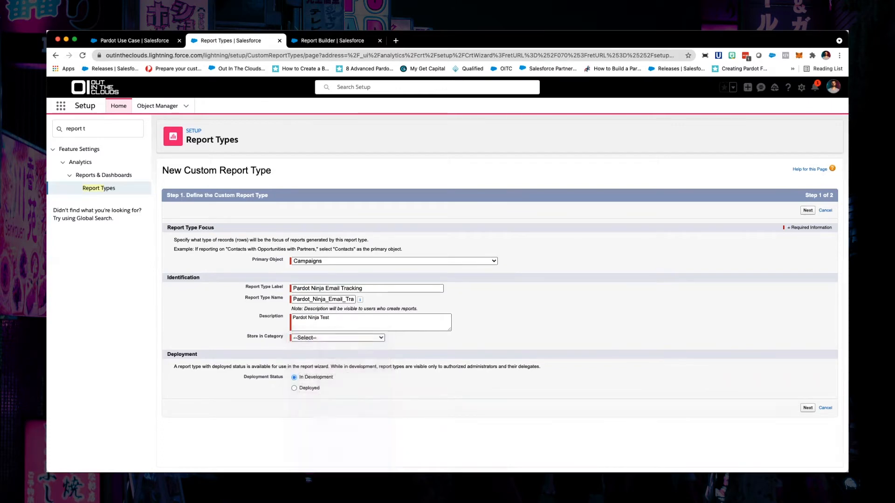
click(328, 339)
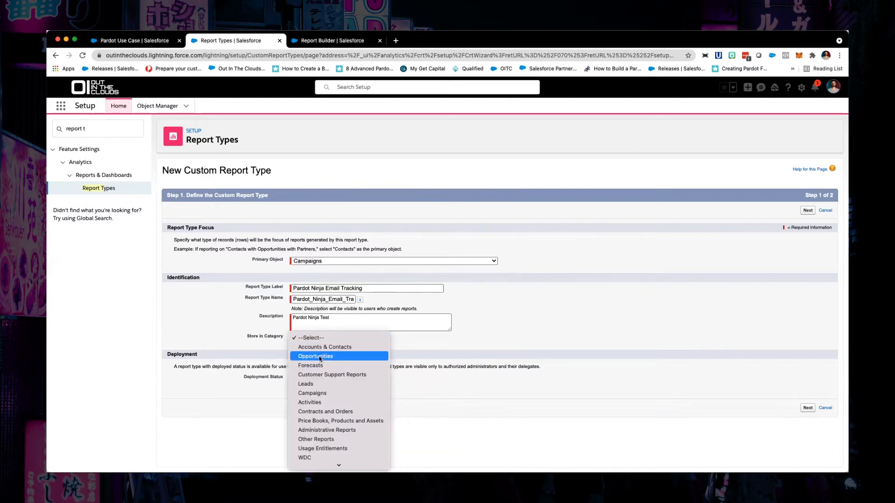
click(308, 394)
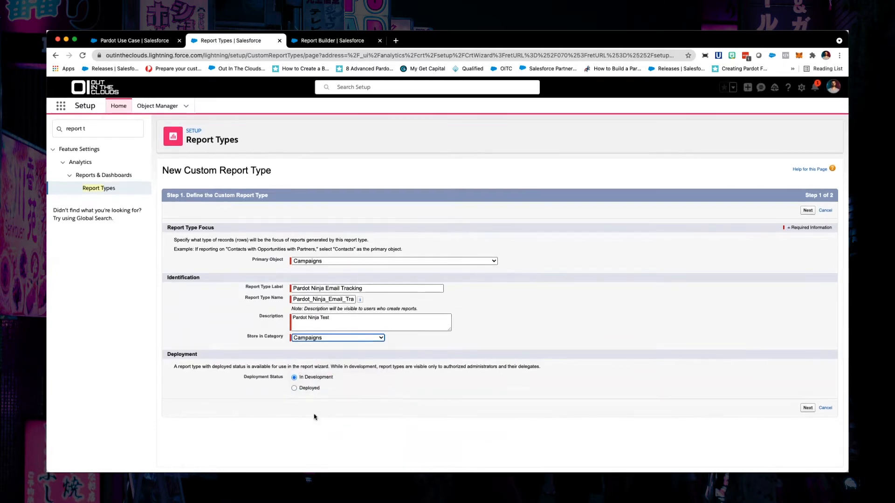
click(294, 389)
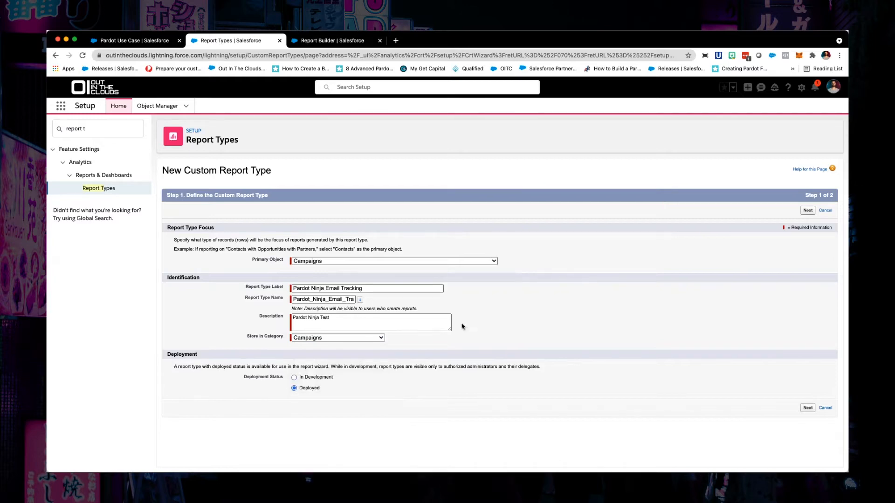
click(808, 408)
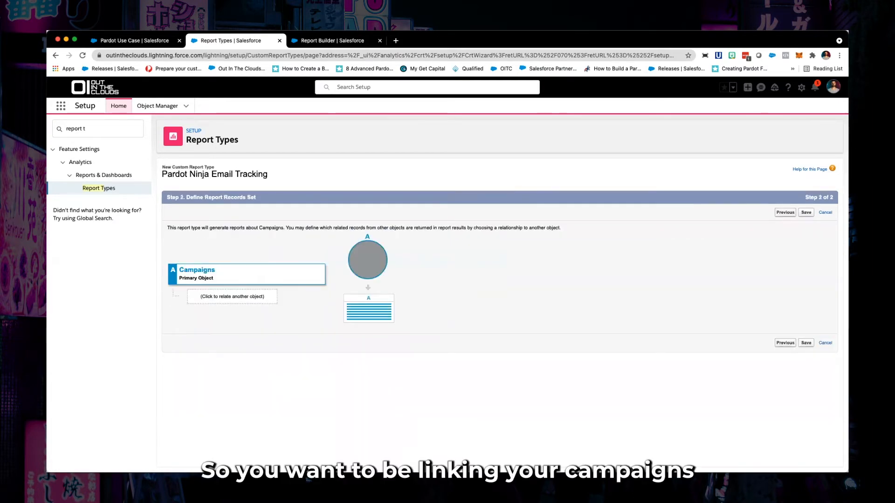
Relate List Emails to Campaigns, keeping the at-least-one-related-record relationship, and save the report type
click(207, 298)
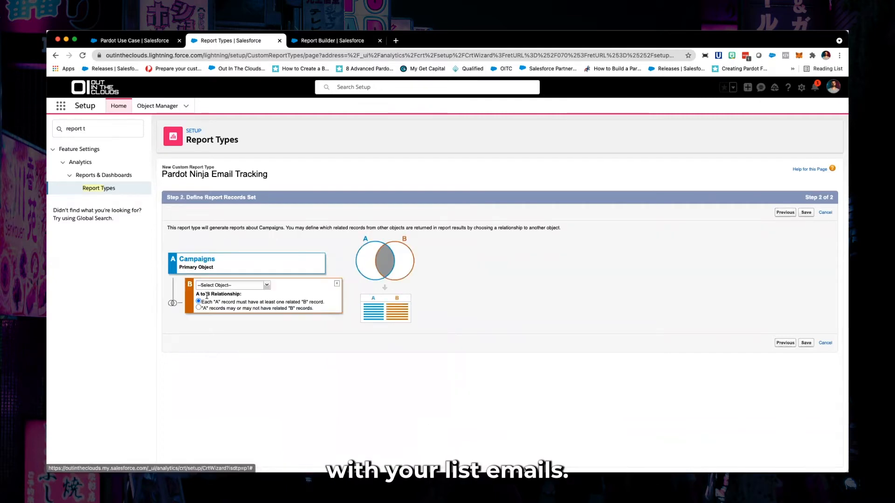
click(267, 286)
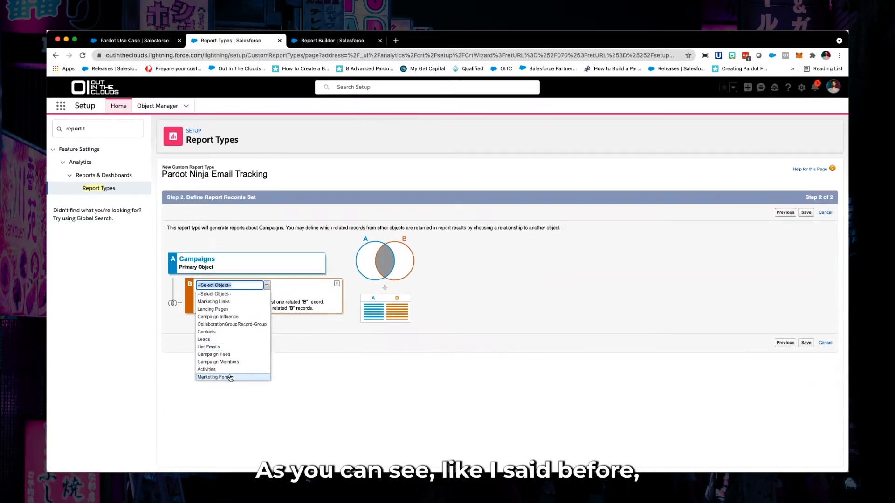
click(211, 348)
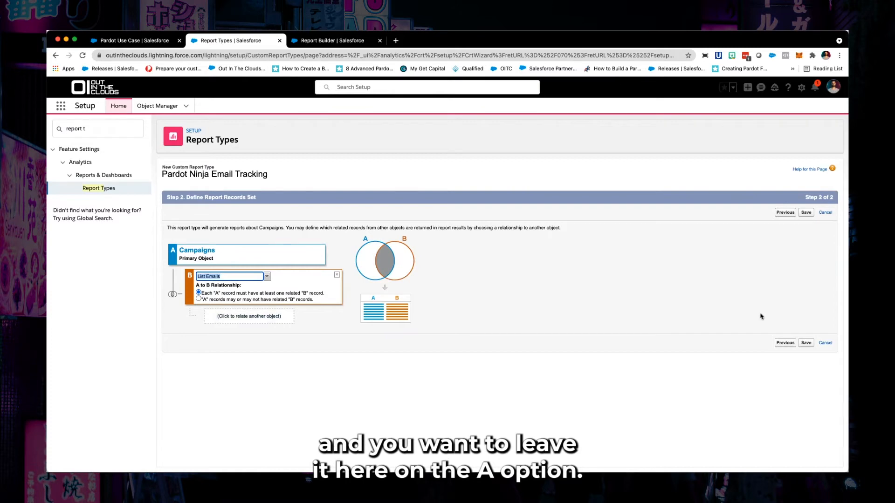
click(806, 342)
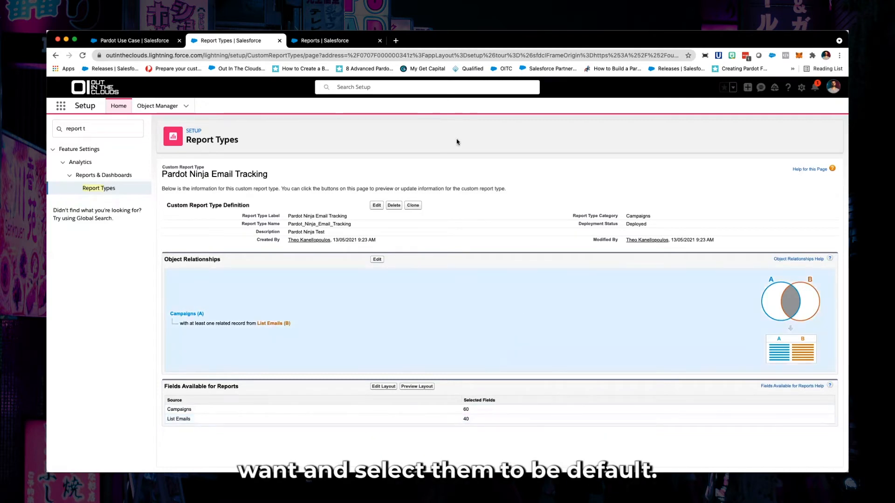
Create a new report based on the Pardot Ninja Email Tracking report type
click(338, 41)
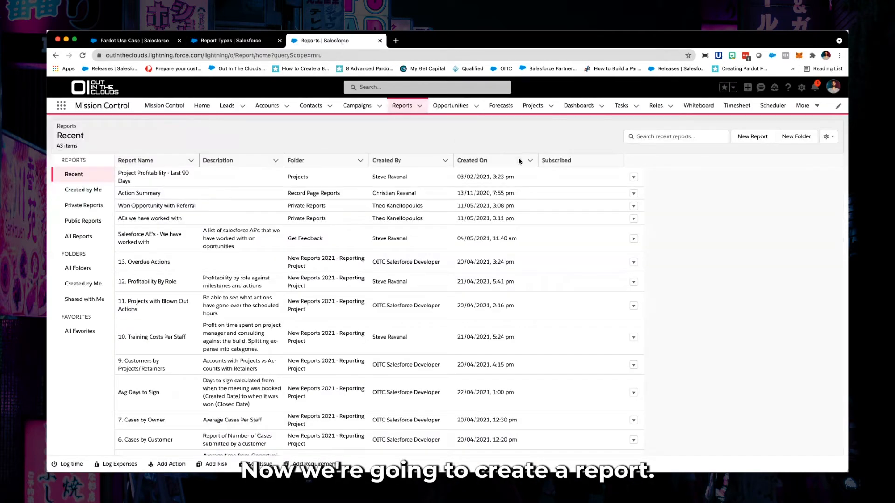
click(757, 137)
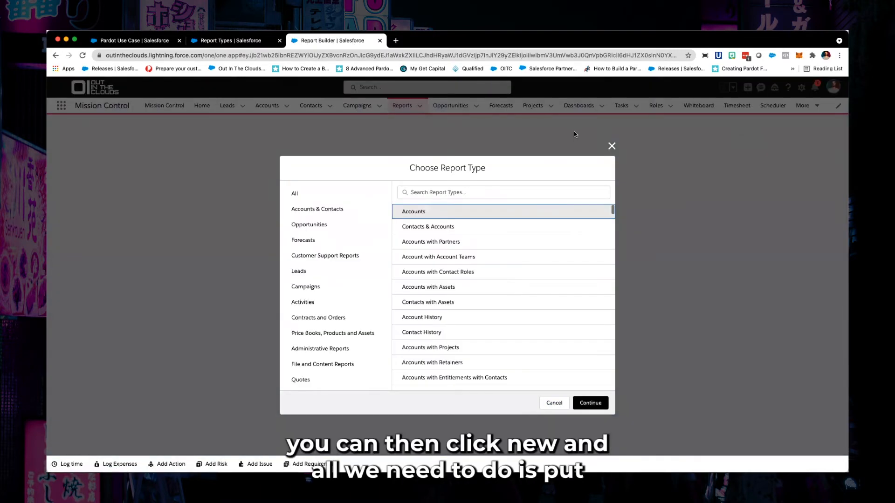
click(421, 193)
text(pardo)
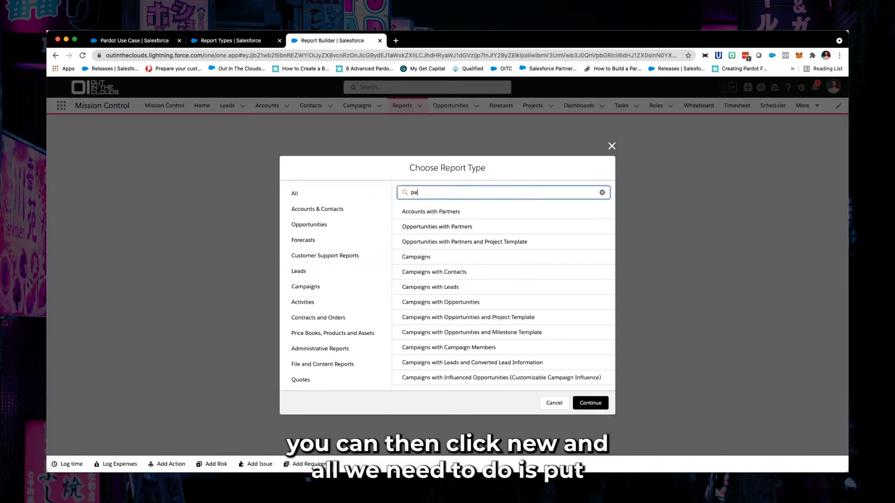
click(584, 404)
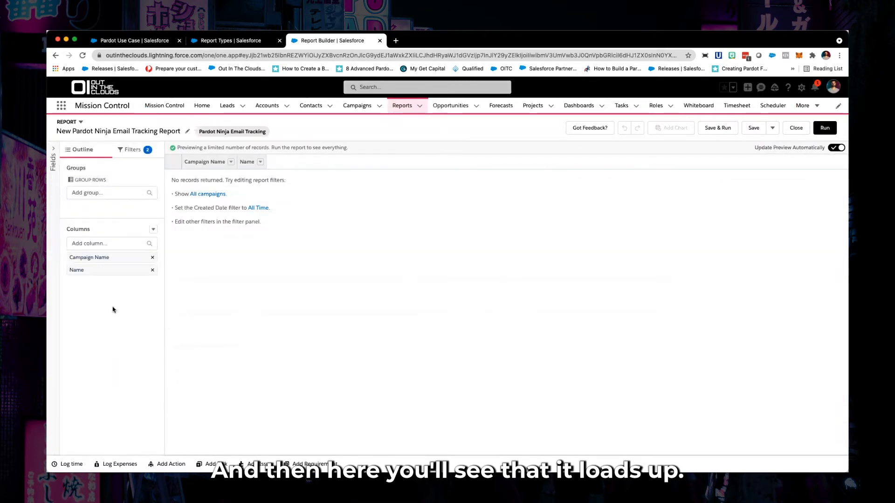
Set the report's Show Me filter to All active campaigns and apply it
click(129, 155)
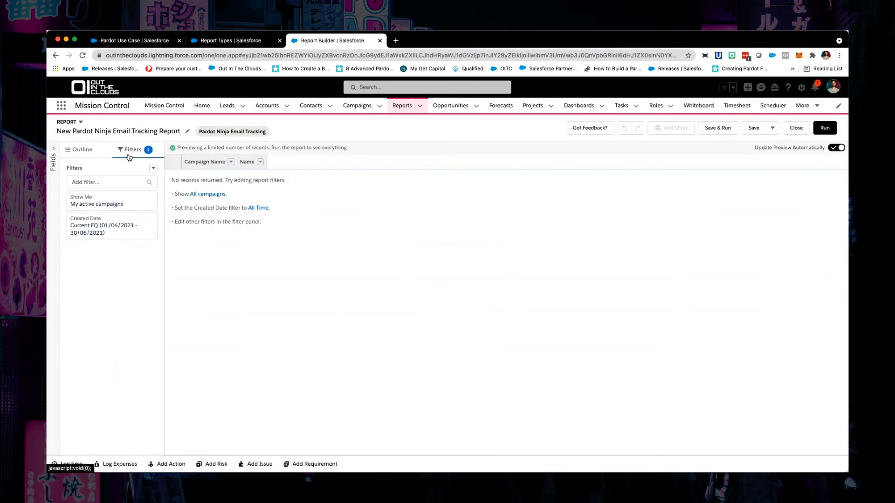
click(95, 204)
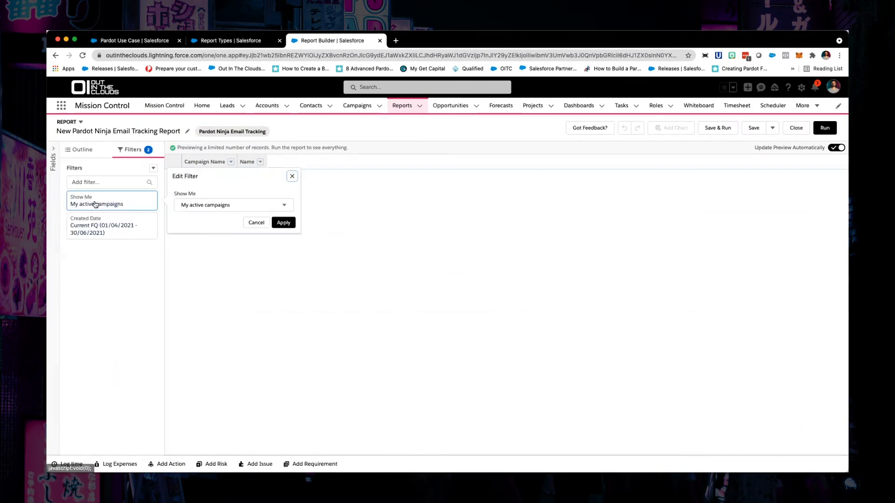
click(195, 207)
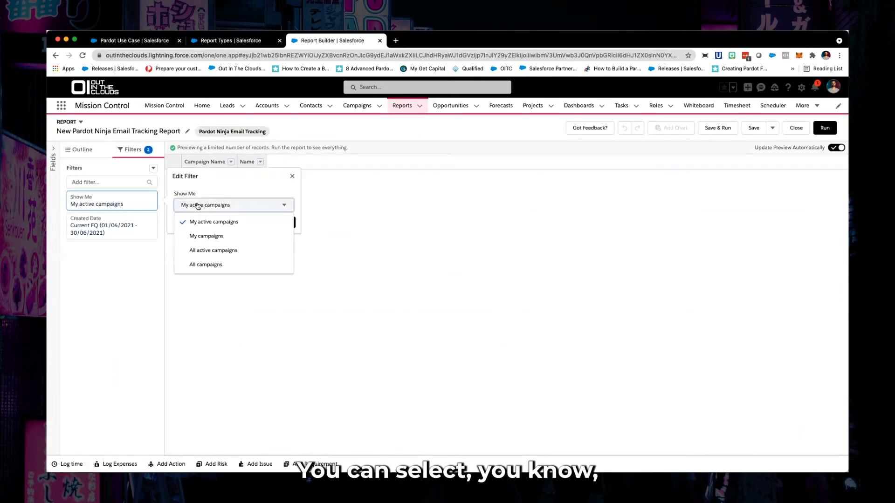
click(205, 250)
click(284, 222)
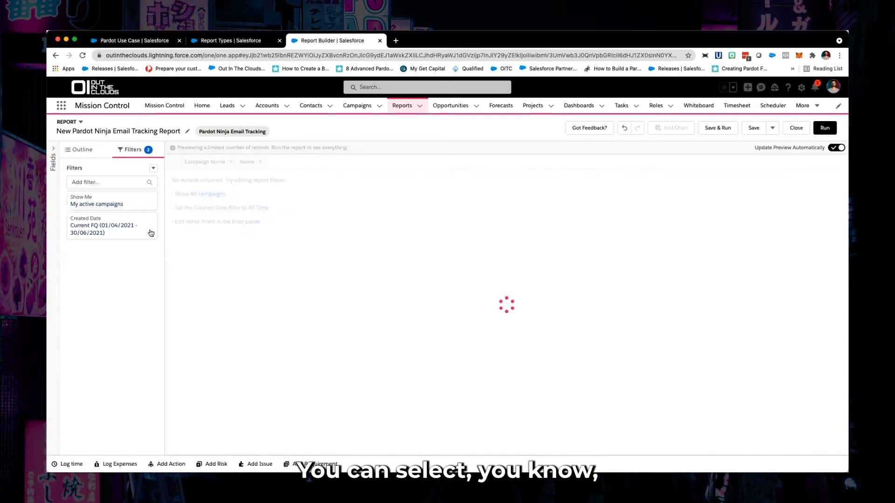
Set the Created Date filter's range to All Time and apply it
click(133, 233)
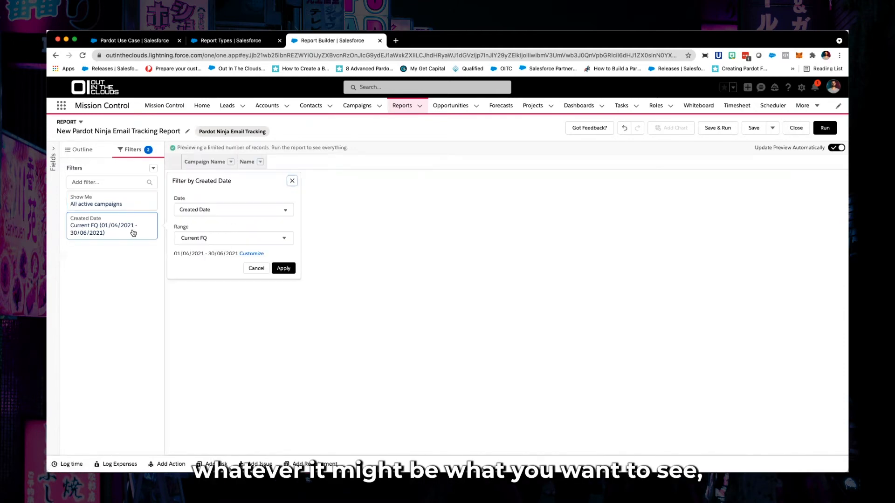
click(194, 239)
click(192, 252)
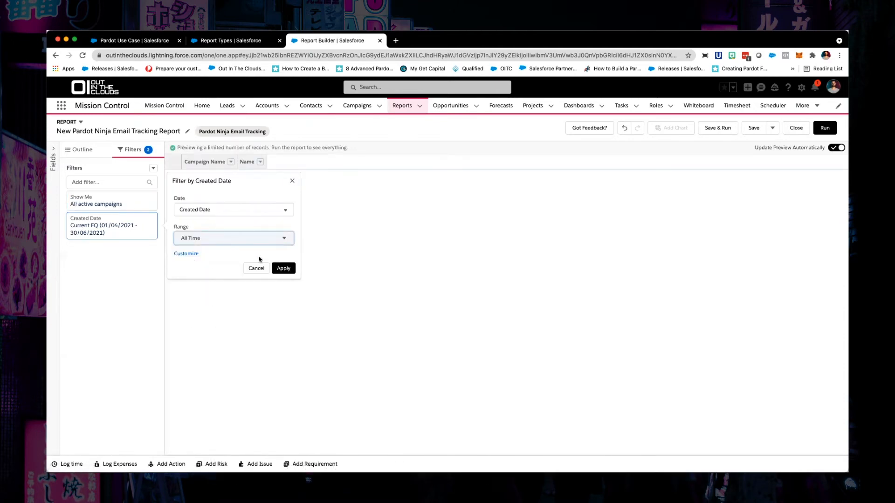
click(283, 268)
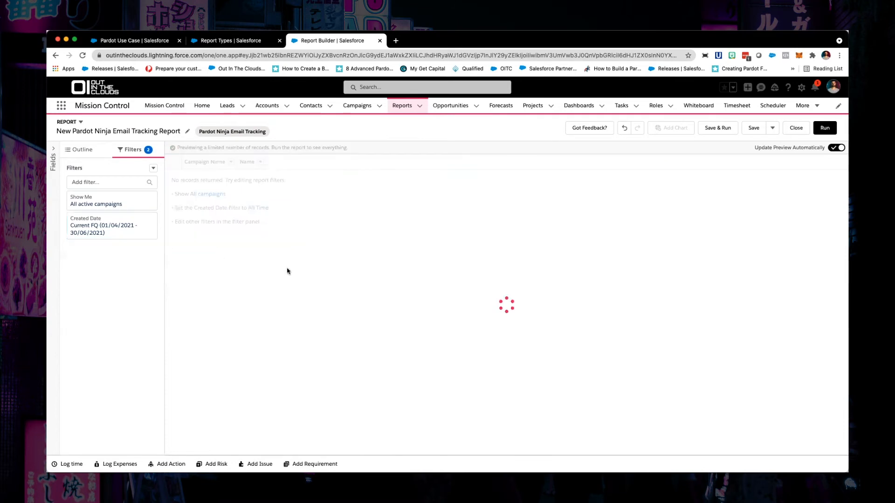
Add the List Emails fields Open Rate and Total Clicks as report columns
click(79, 154)
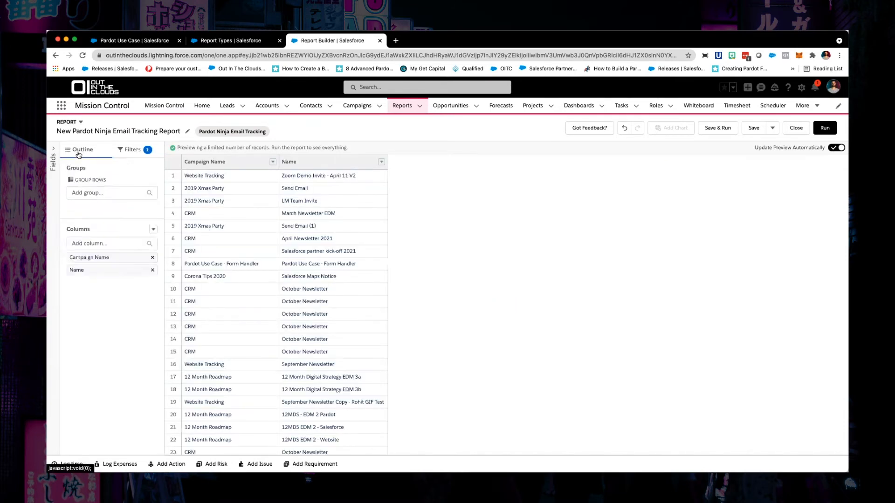
click(86, 243)
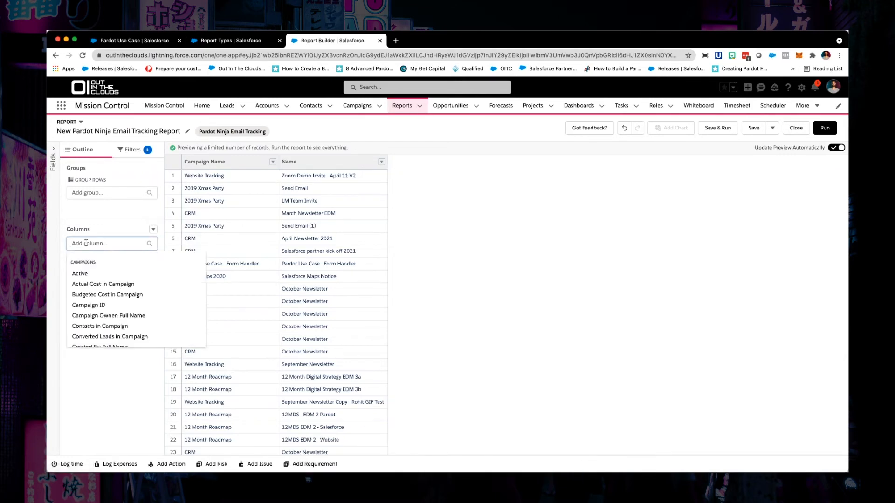
text(open)
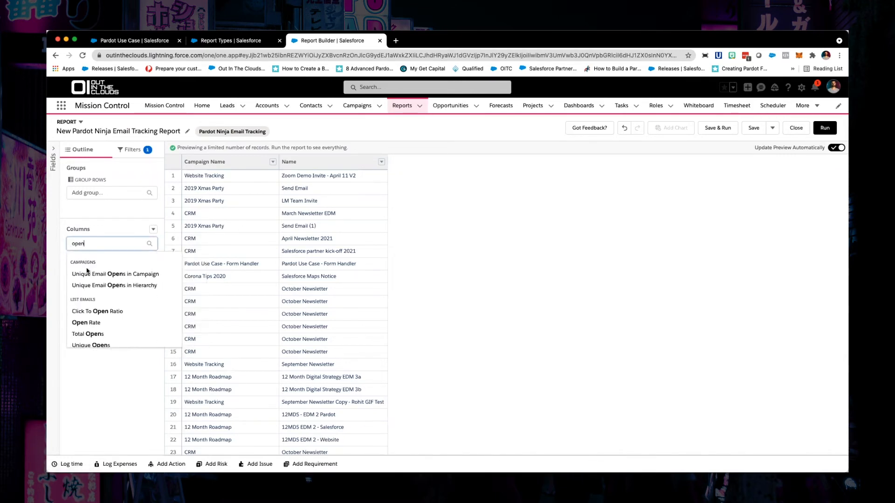
click(86, 322)
text(click)
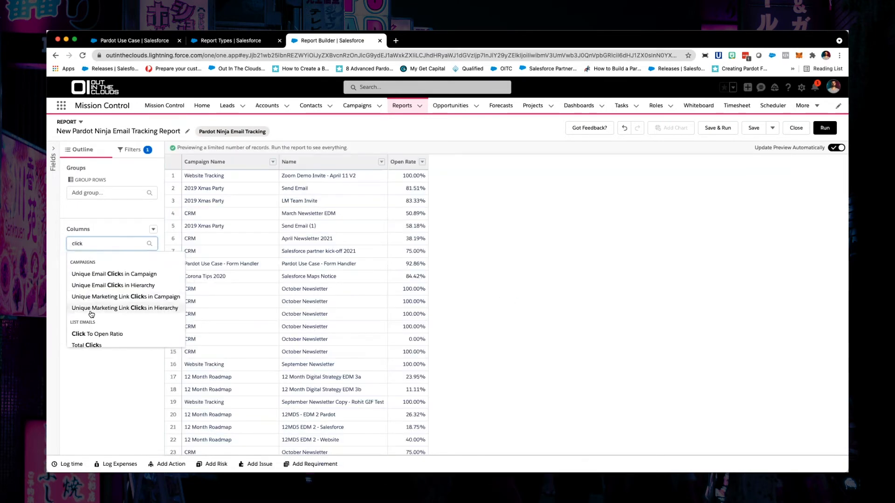
scroll(91, 314, down, 2)
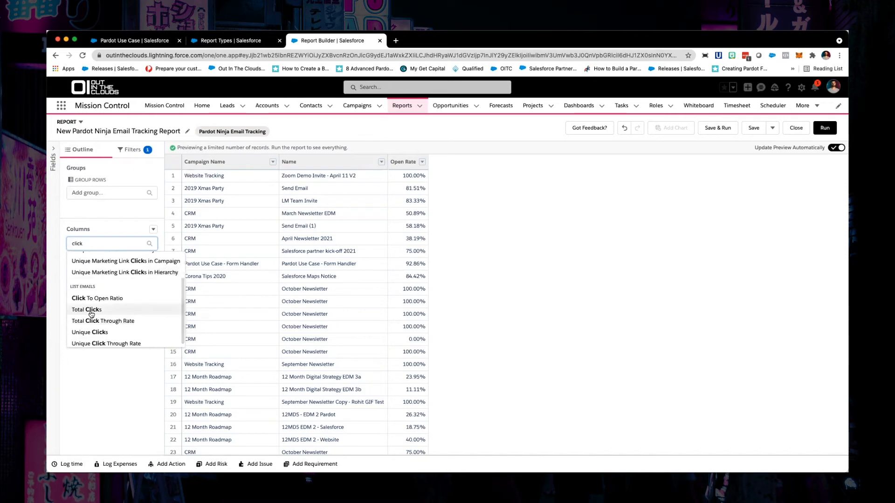
click(92, 311)
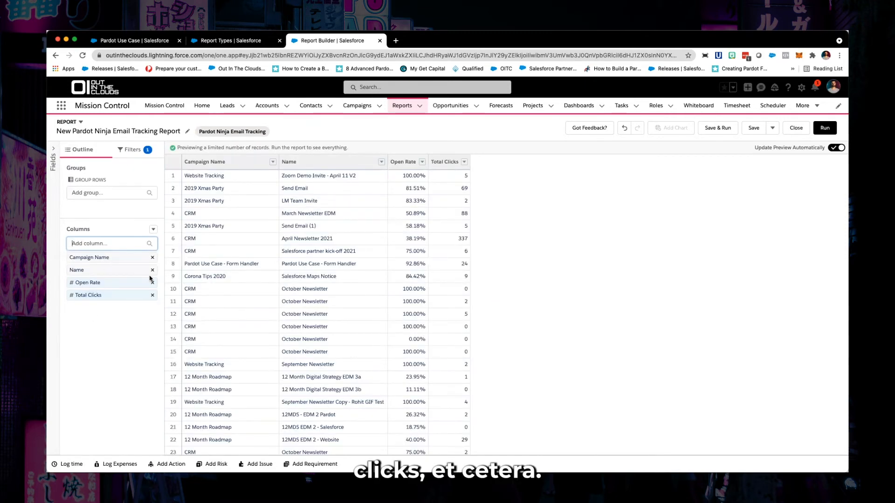
Group the report rows by Campaign Name and add the List Emails Type field as a column
drag(110, 257, 120, 207)
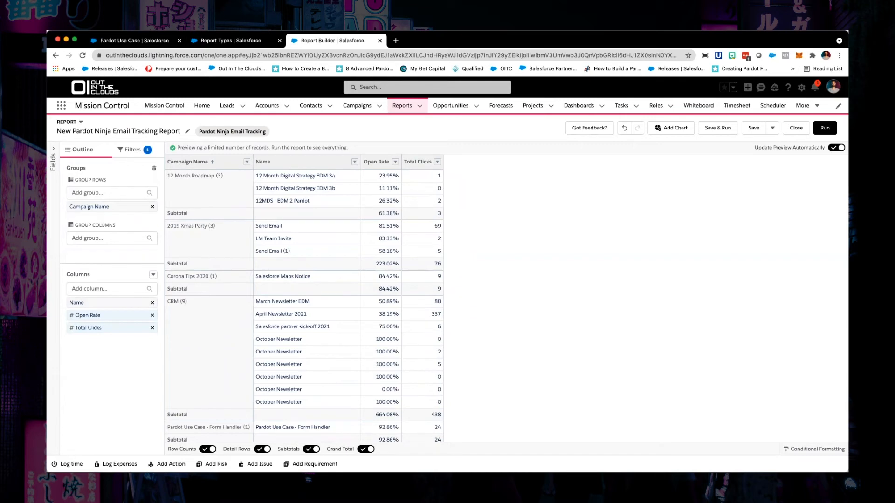
click(103, 289)
text(type)
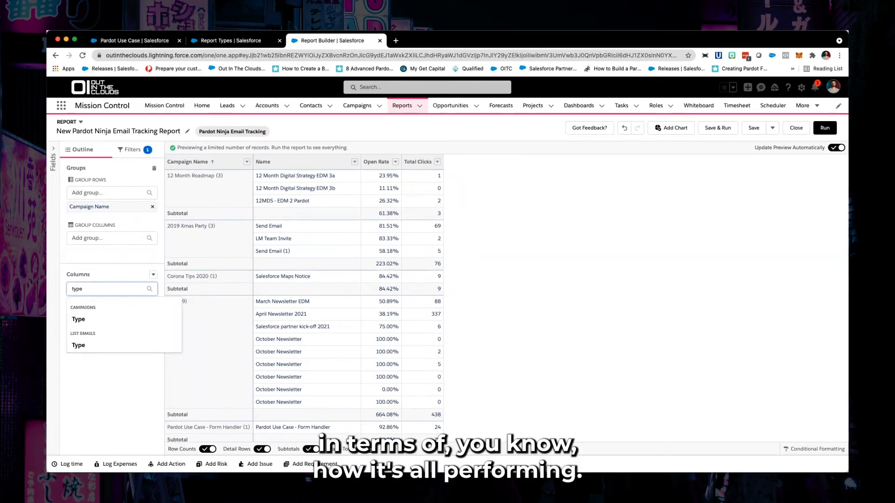
click(78, 344)
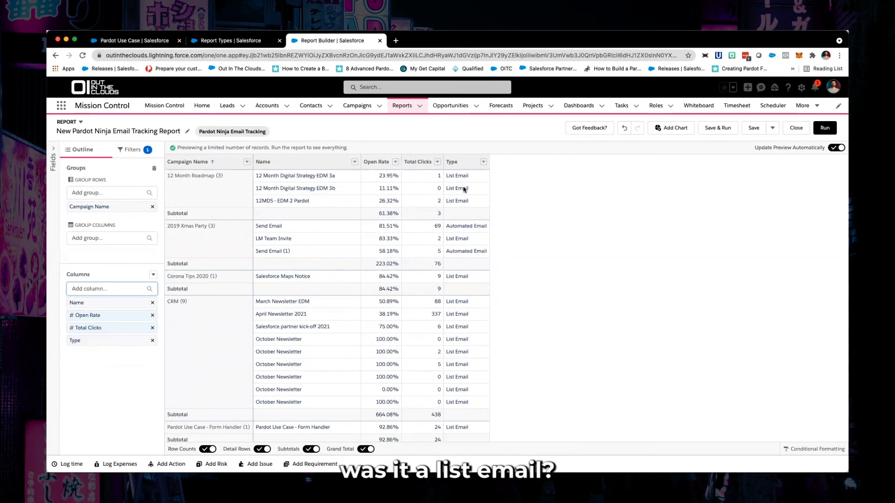
scroll(472, 231, down, 3)
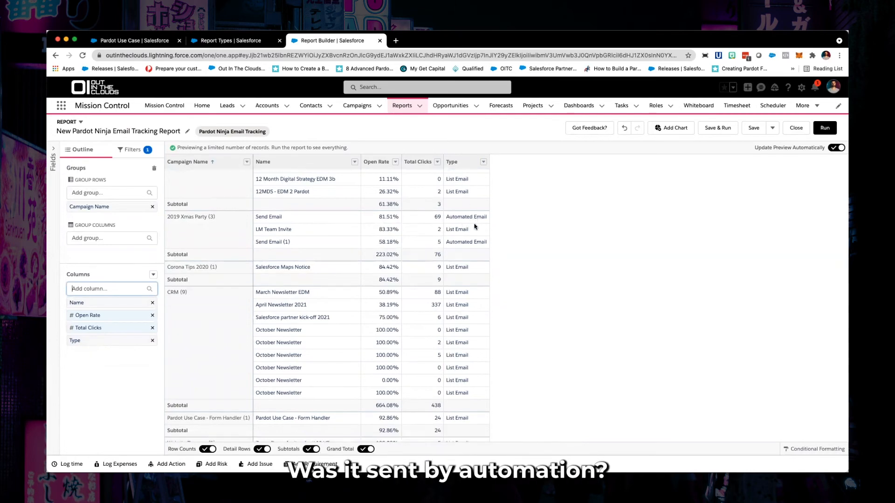
scroll(462, 279, up, 3)
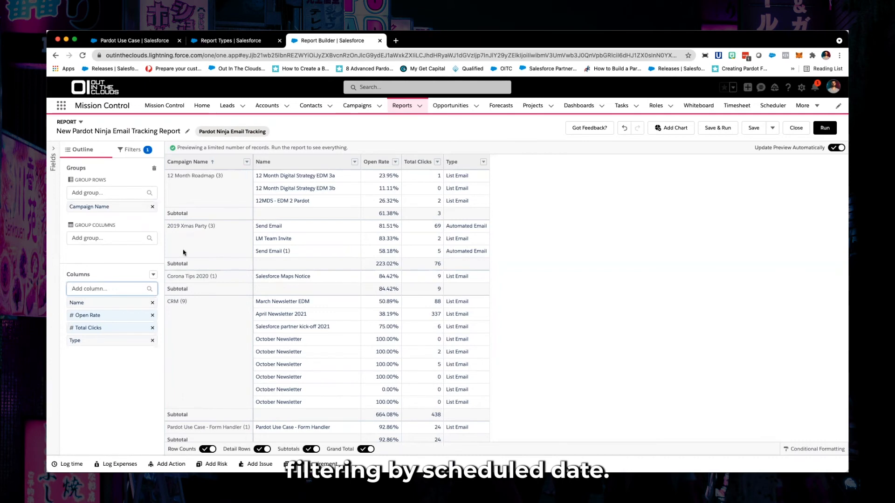
Add a Scheduled Date filter that equals the relative date last 90 days and apply it
click(132, 151)
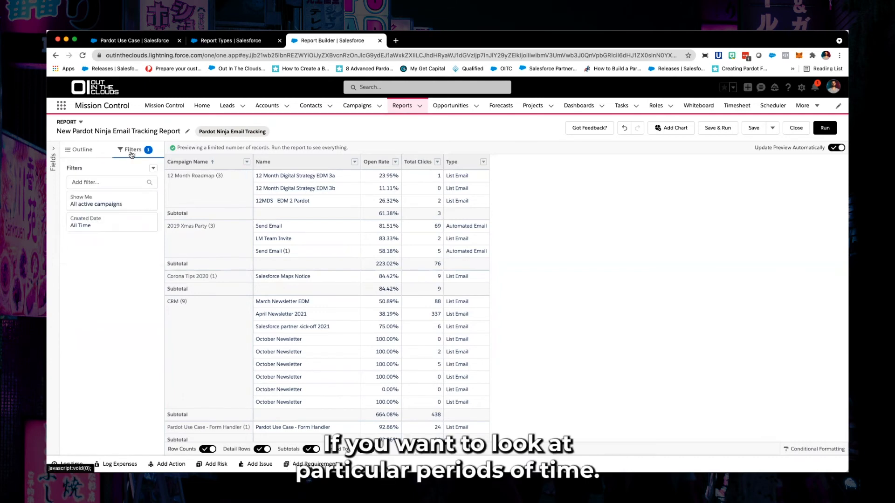
click(100, 183)
text(sche)
click(105, 213)
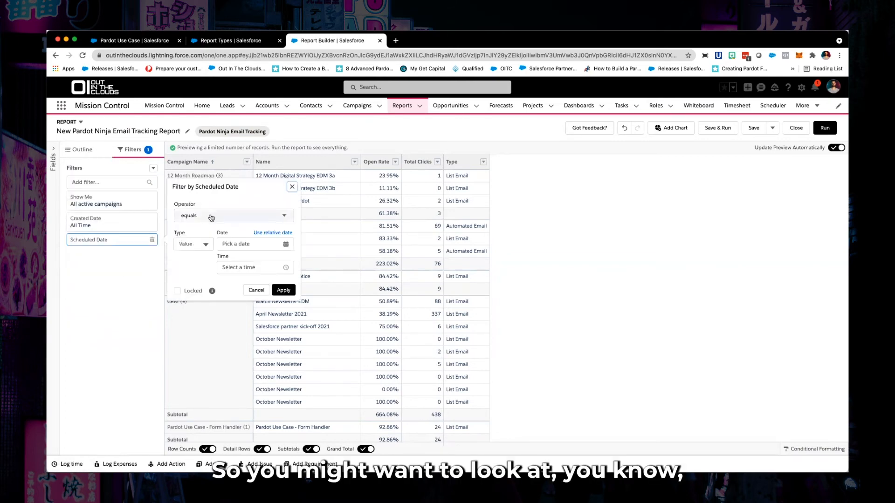
click(272, 232)
click(263, 244)
text(last 90 d)
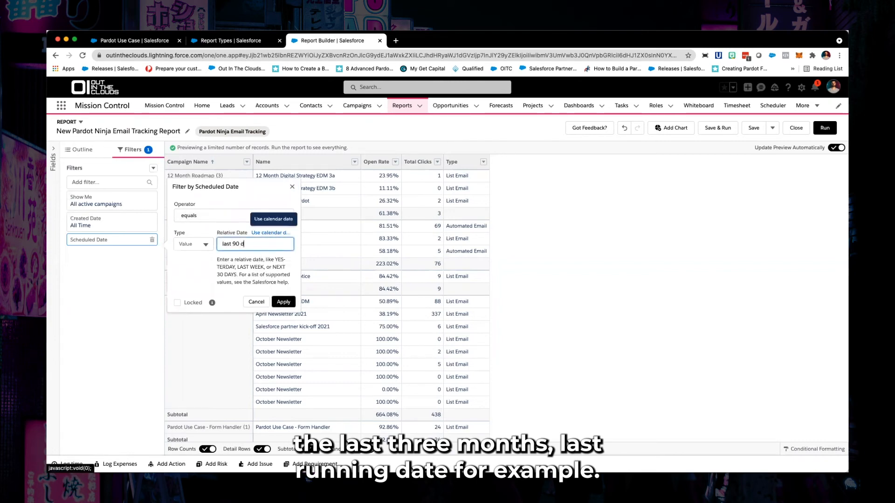
text(ays)
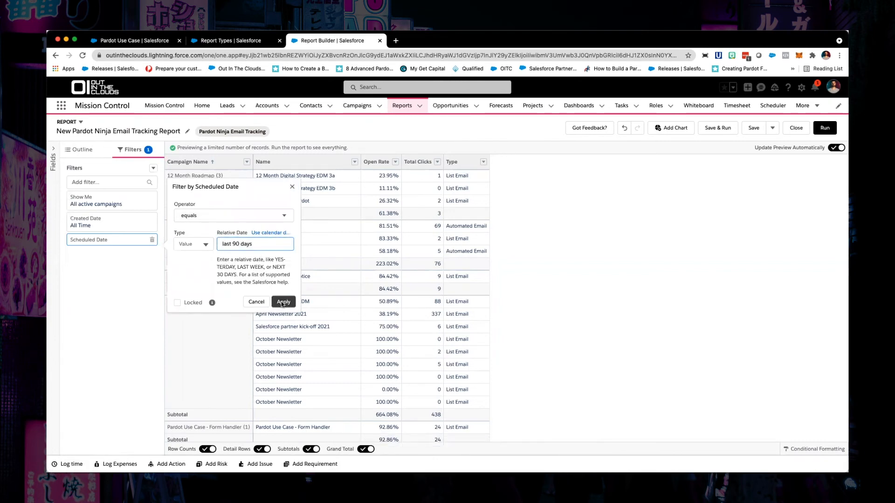
click(284, 302)
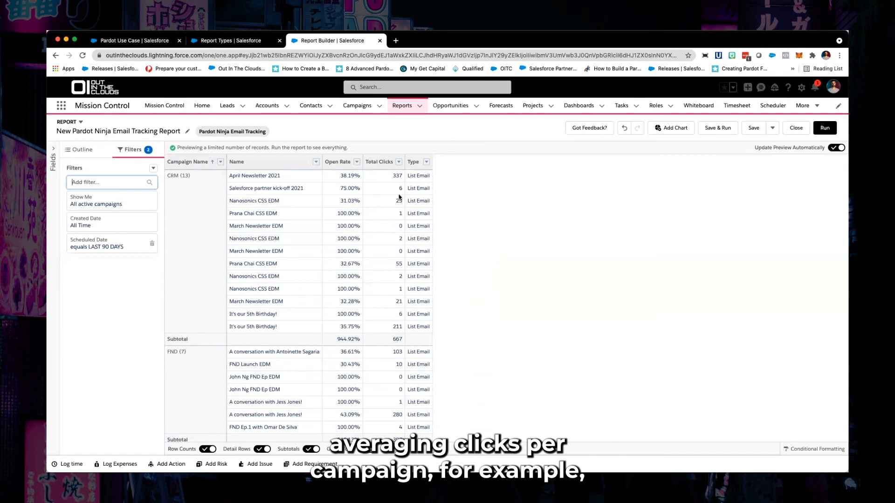
Summarize the Total Clicks column by Average in addition to Sum
click(399, 162)
mouse_move(443, 230)
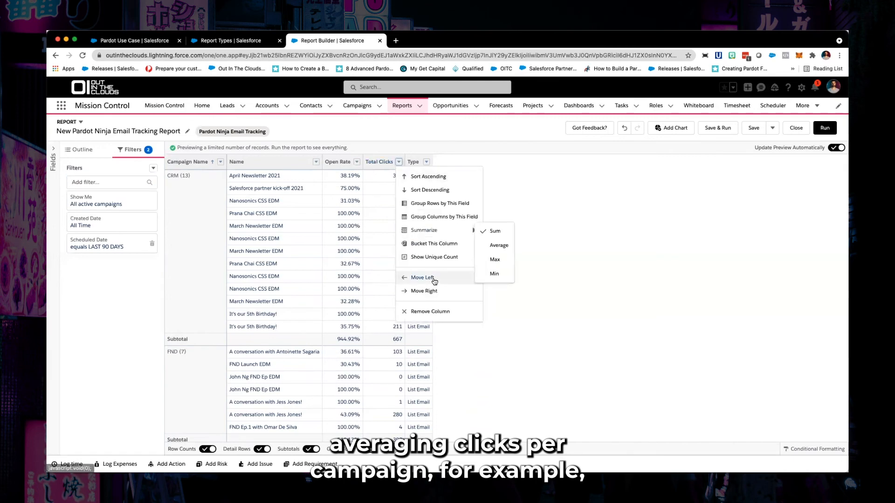
click(488, 246)
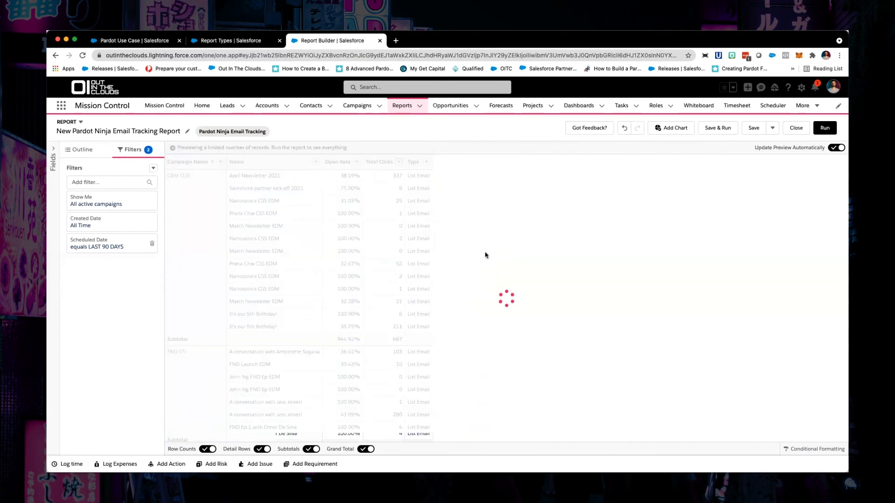
click(397, 345)
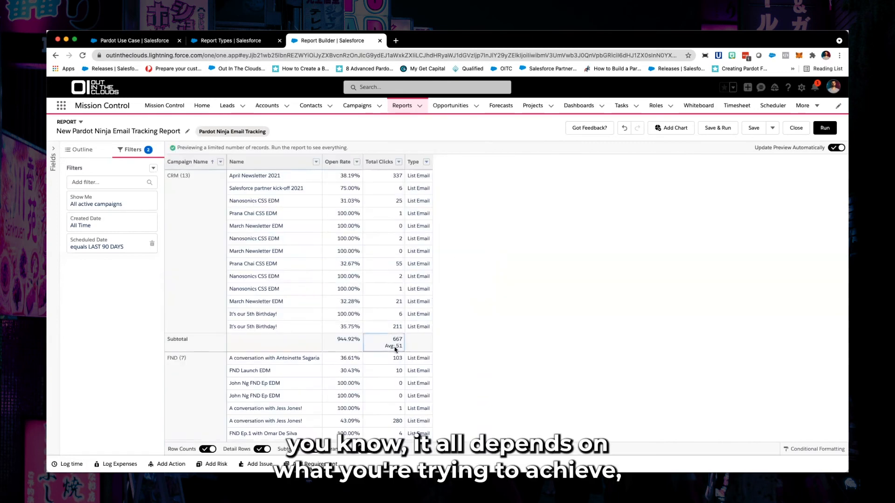